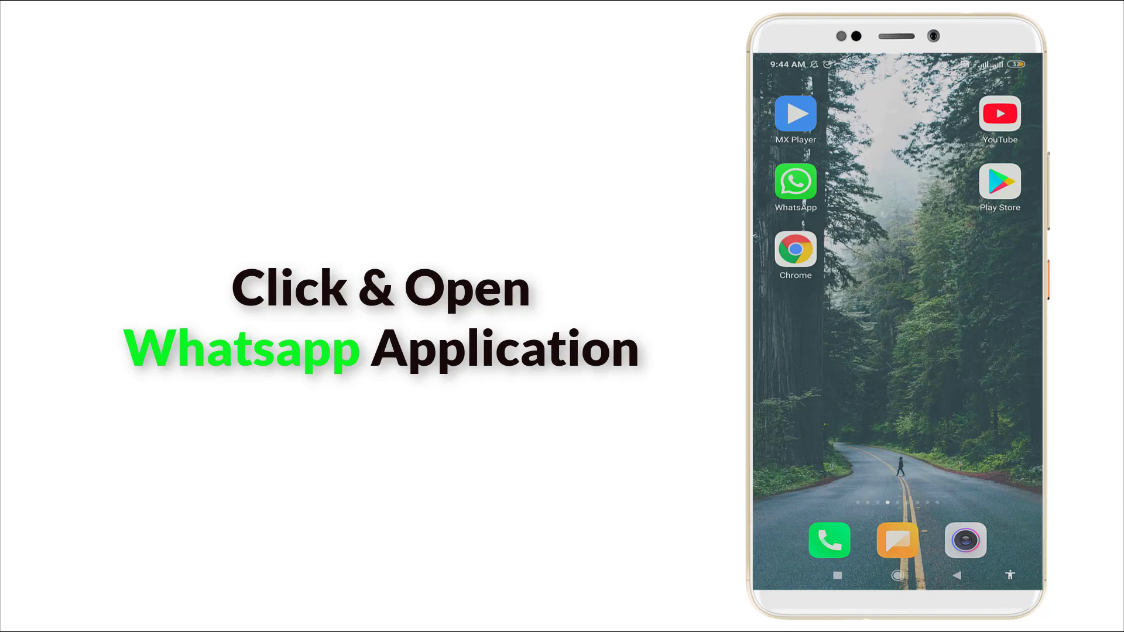
# Launch WhatsApp, accept the terms, and submit the India (+91) phone number for verification.
pyautogui.click(796, 181)
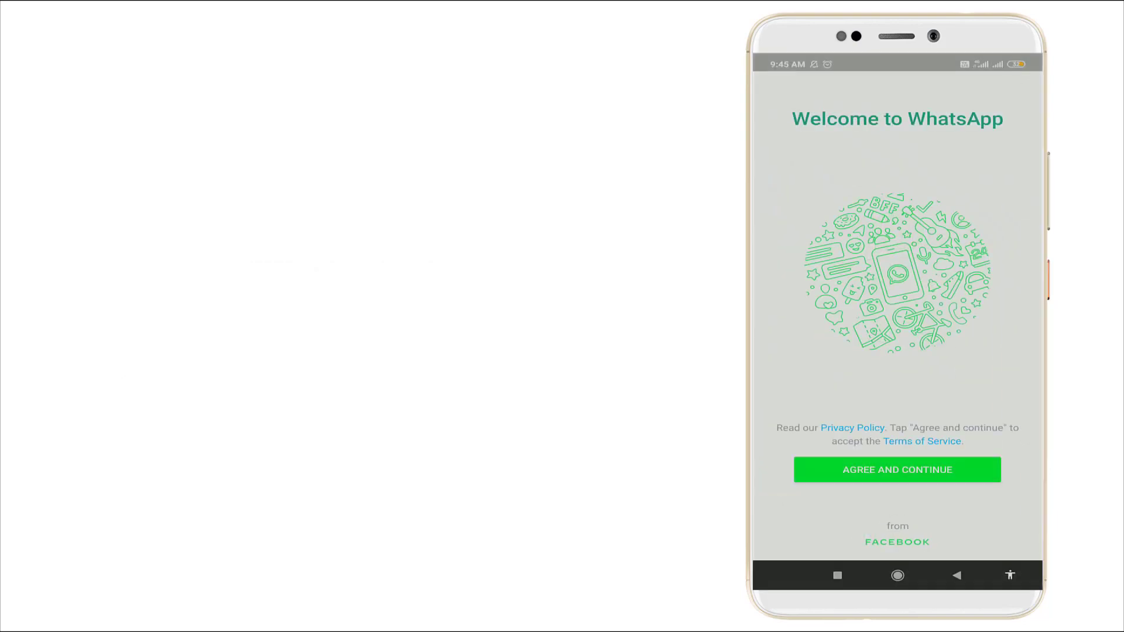
pyautogui.click(898, 470)
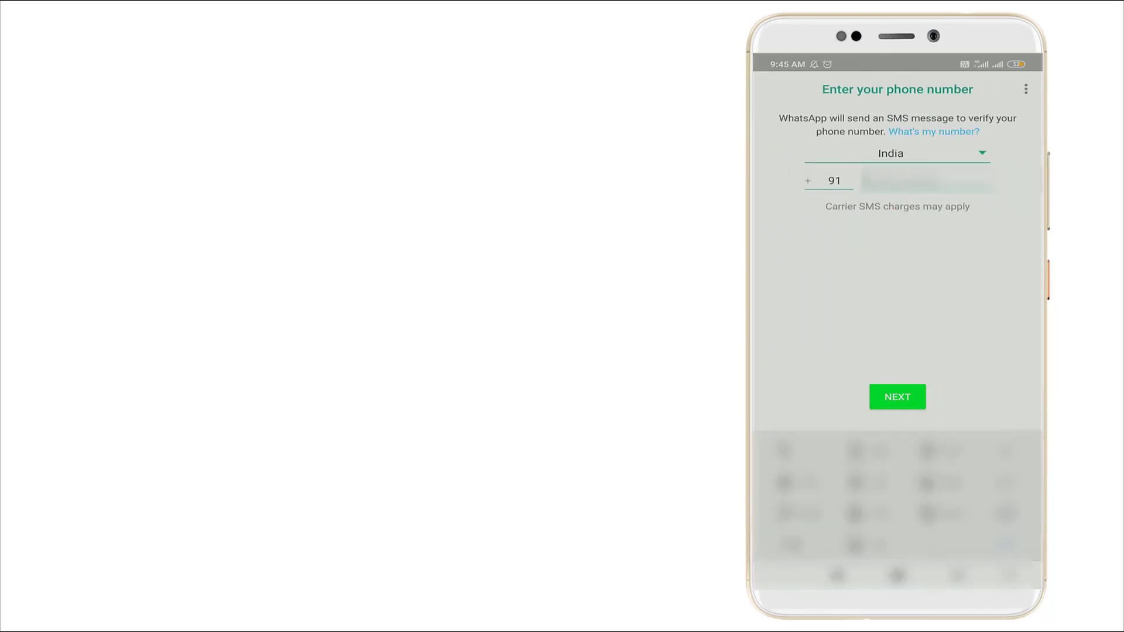
pyautogui.click(935, 513)
pyautogui.click(863, 451)
pyautogui.click(935, 482)
pyautogui.click(934, 452)
pyautogui.click(935, 481)
pyautogui.click(935, 513)
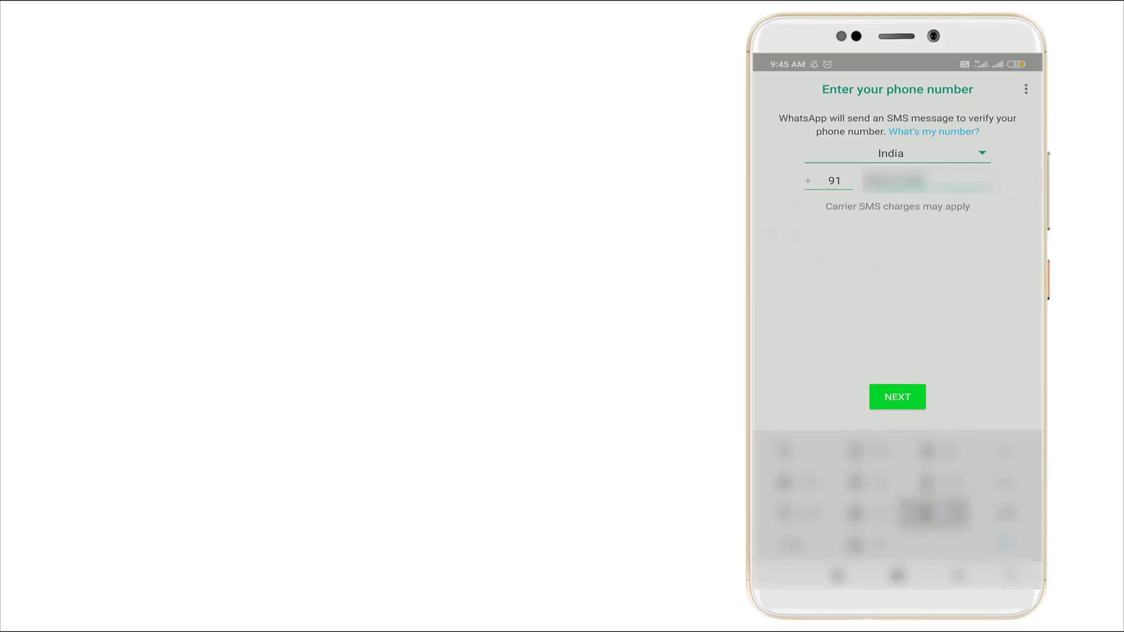
pyautogui.click(935, 513)
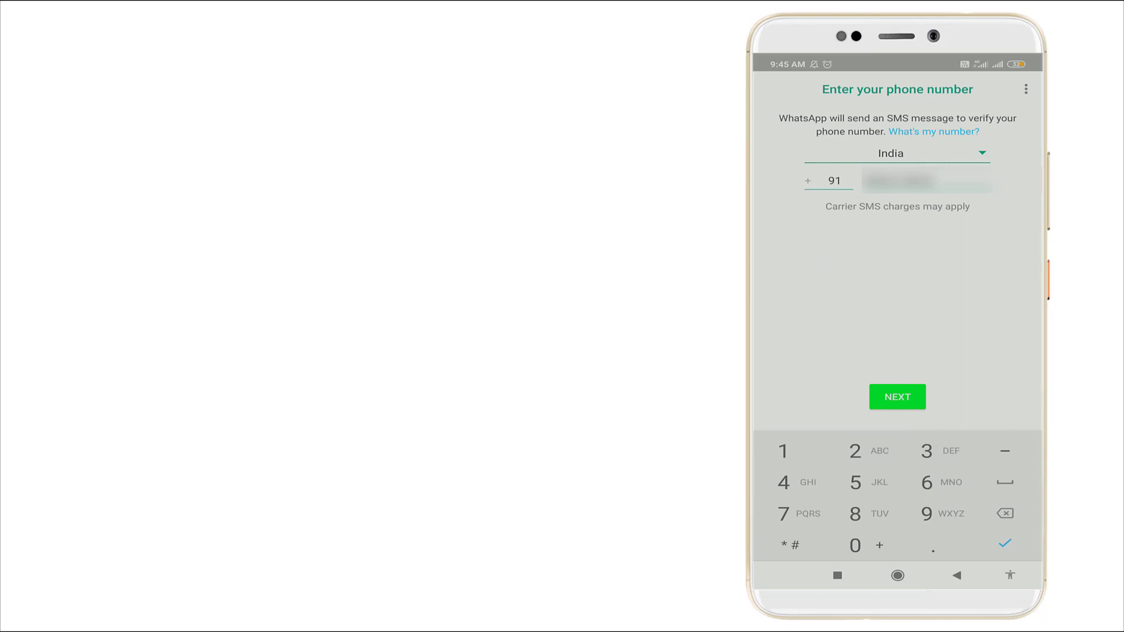
pyautogui.click(898, 397)
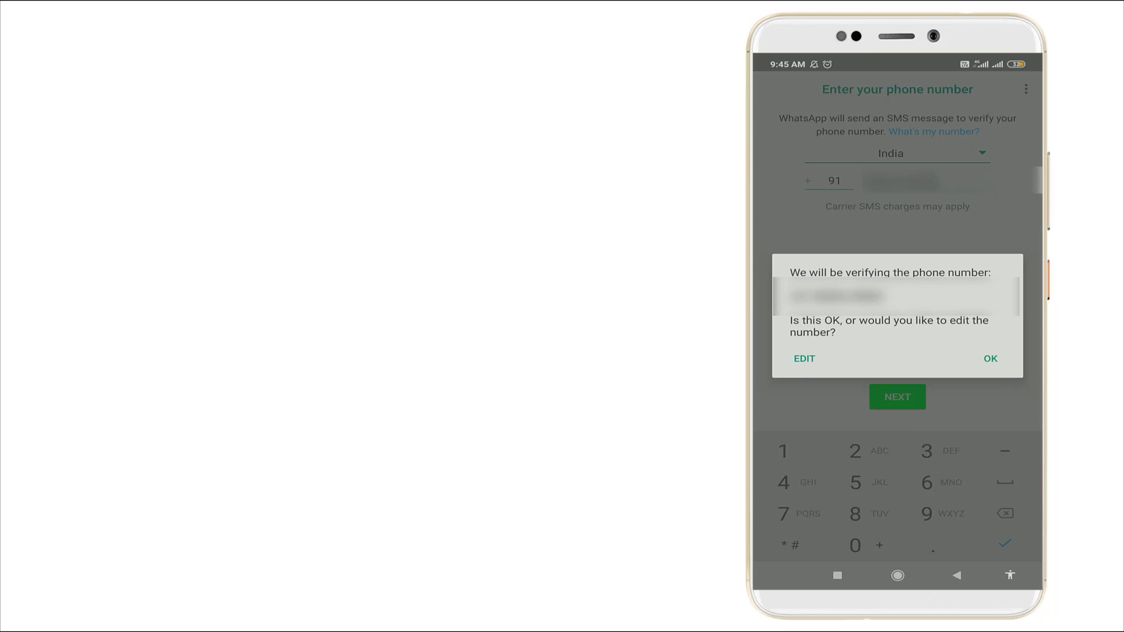
# Confirm the number and hide the keypad on the 6-digit SMS code screen.
pyautogui.press('Escape')
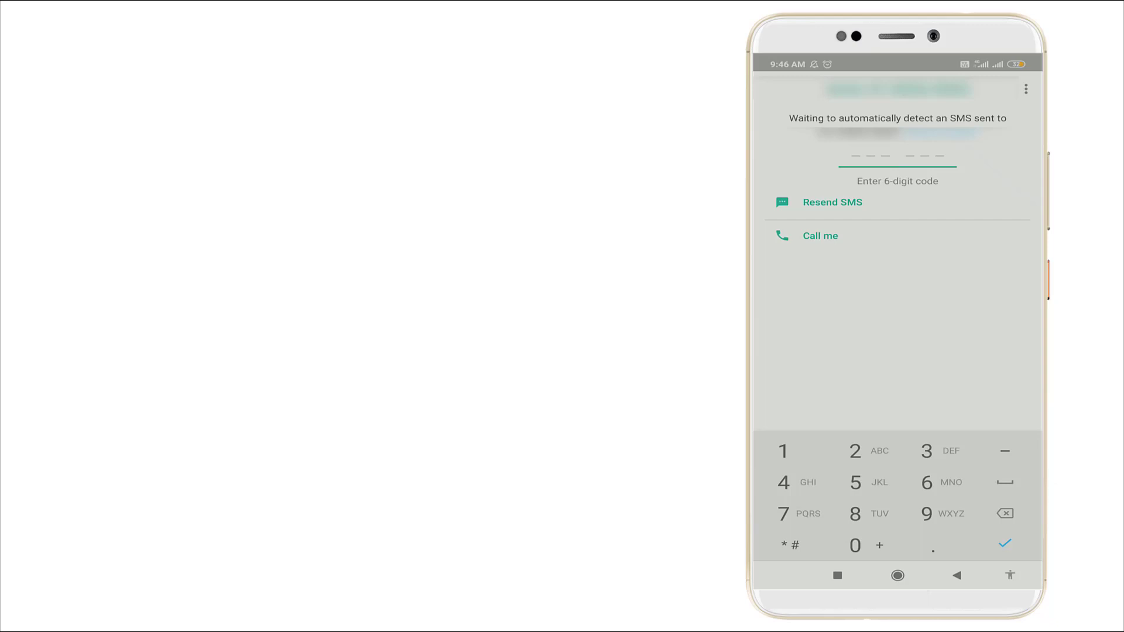
pyautogui.click(957, 575)
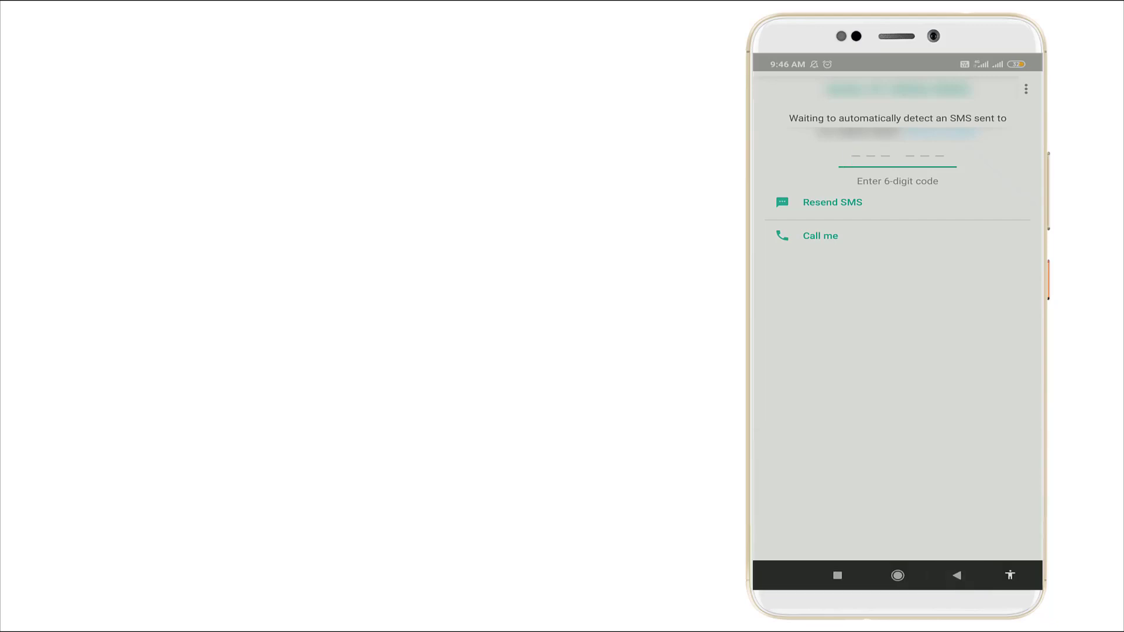
# Leave WhatsApp and find Settings on the home screen.
pyautogui.click(898, 575)
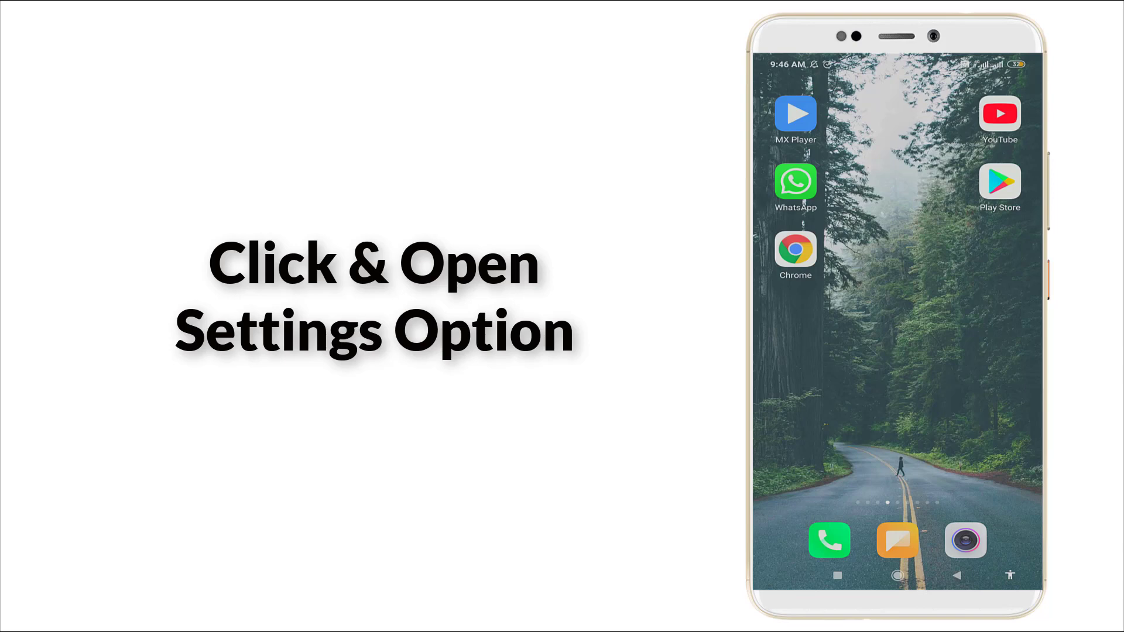
pyautogui.moveTo(820, 352); pyautogui.dragTo(1008, 351)
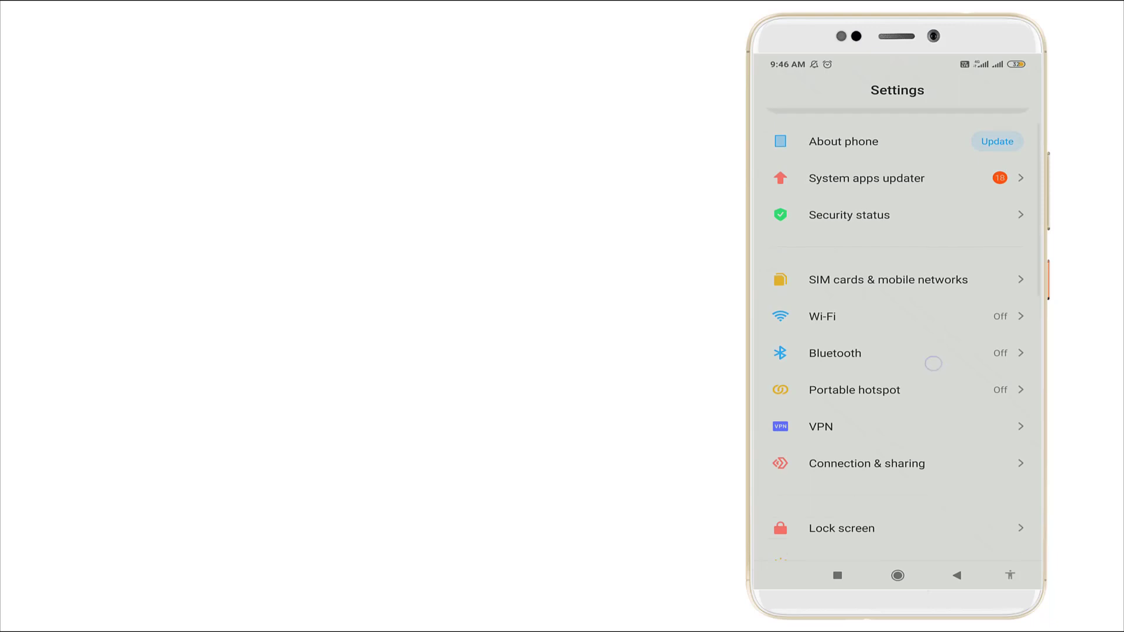
pyautogui.scroll(-5, 954, 281)
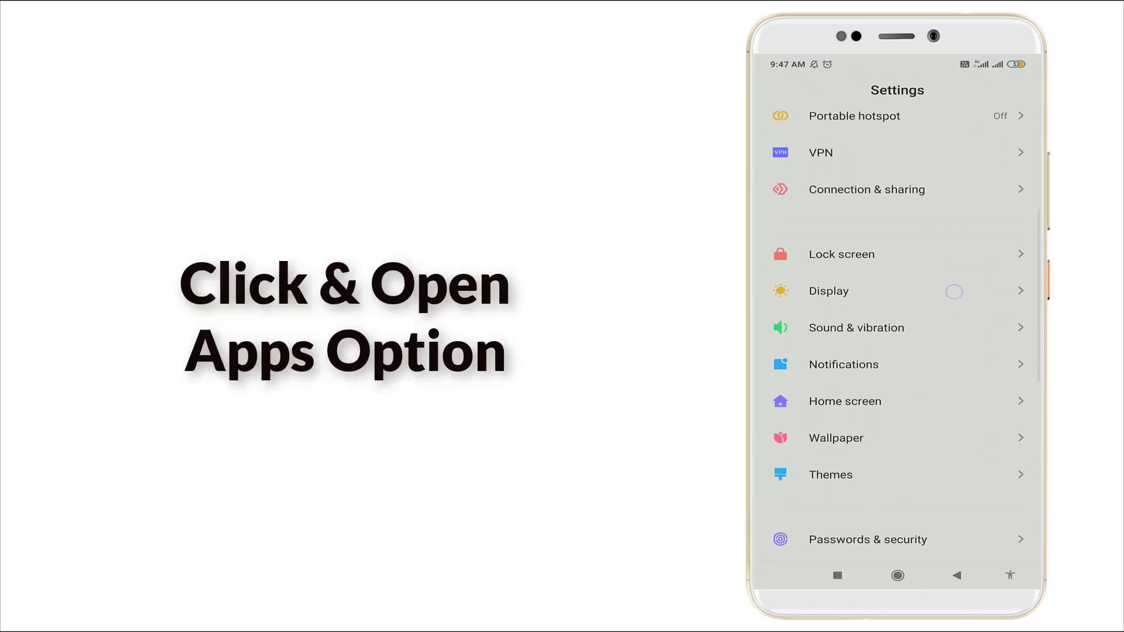
pyautogui.scroll(-2, 943, 290)
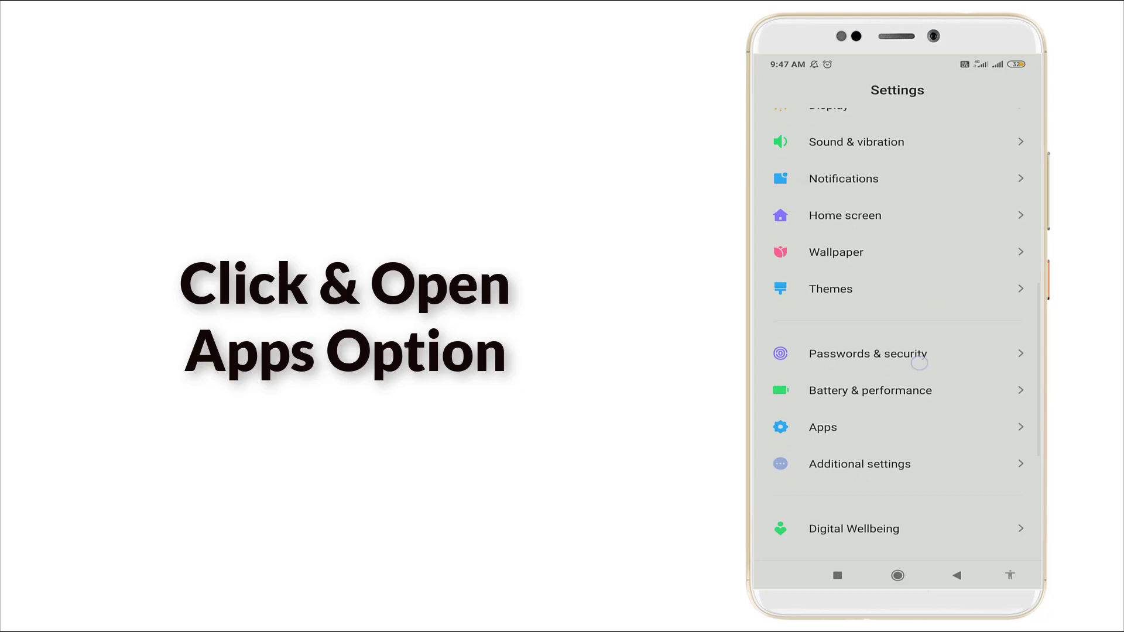
# Open Apps > Manage apps and scroll the list to WhatsApp at 66.80MB.
pyautogui.click(918, 391)
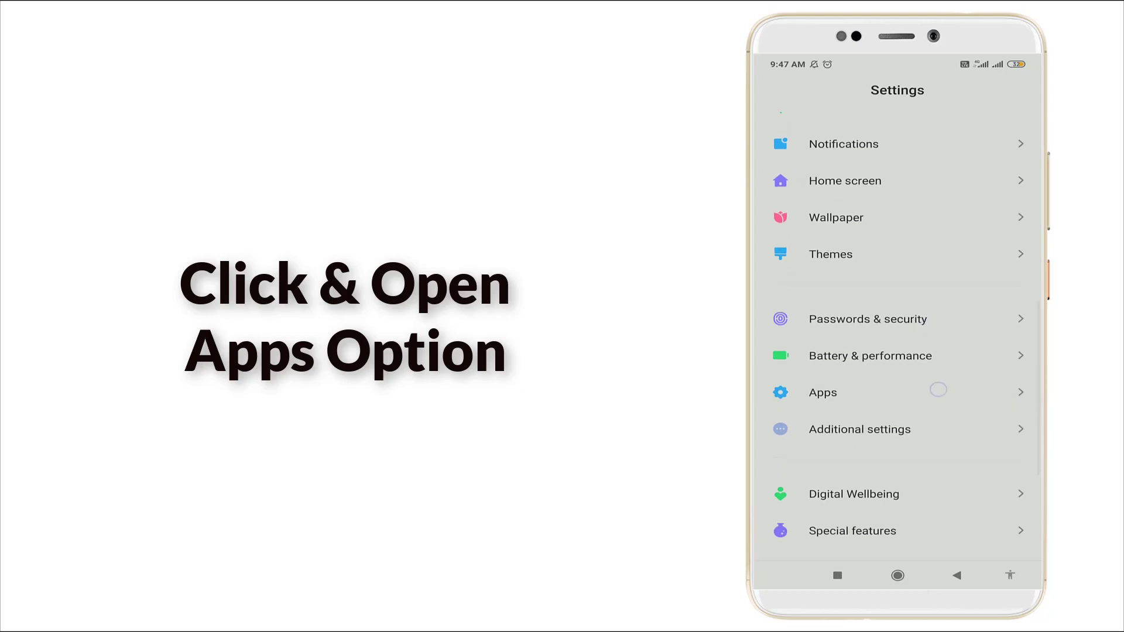
pyautogui.click(910, 393)
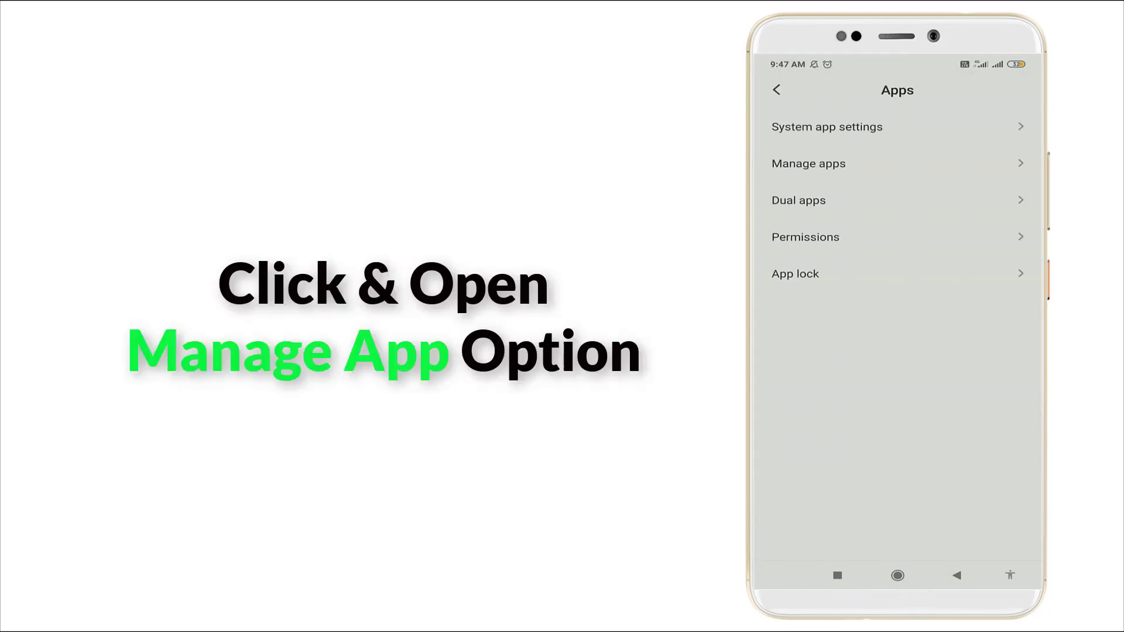
pyautogui.click(941, 162)
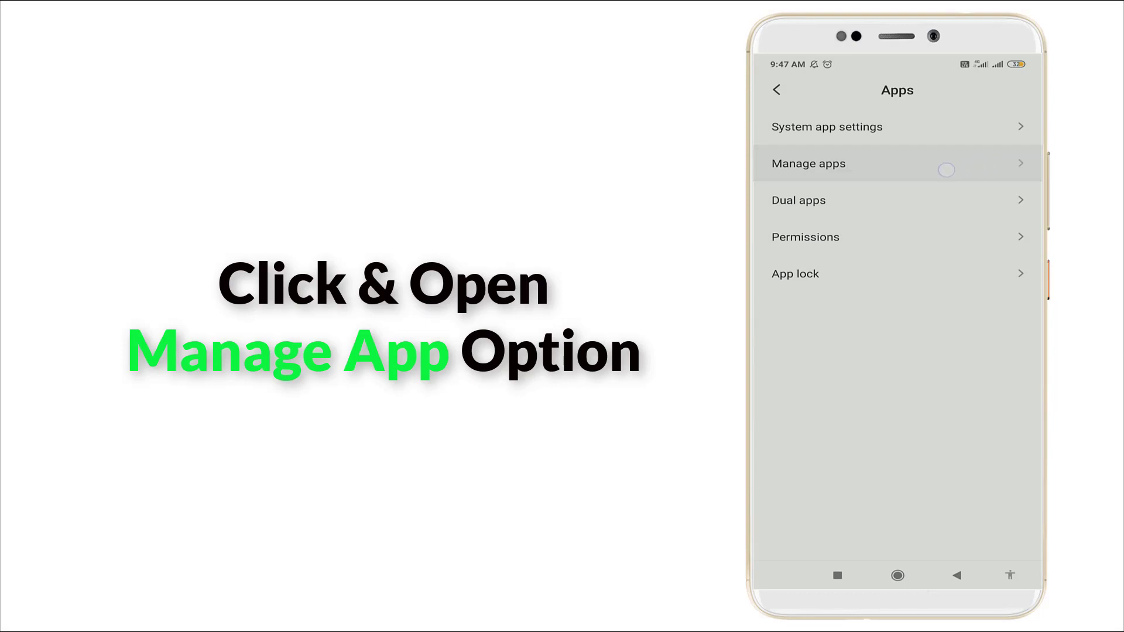
pyautogui.click(964, 170)
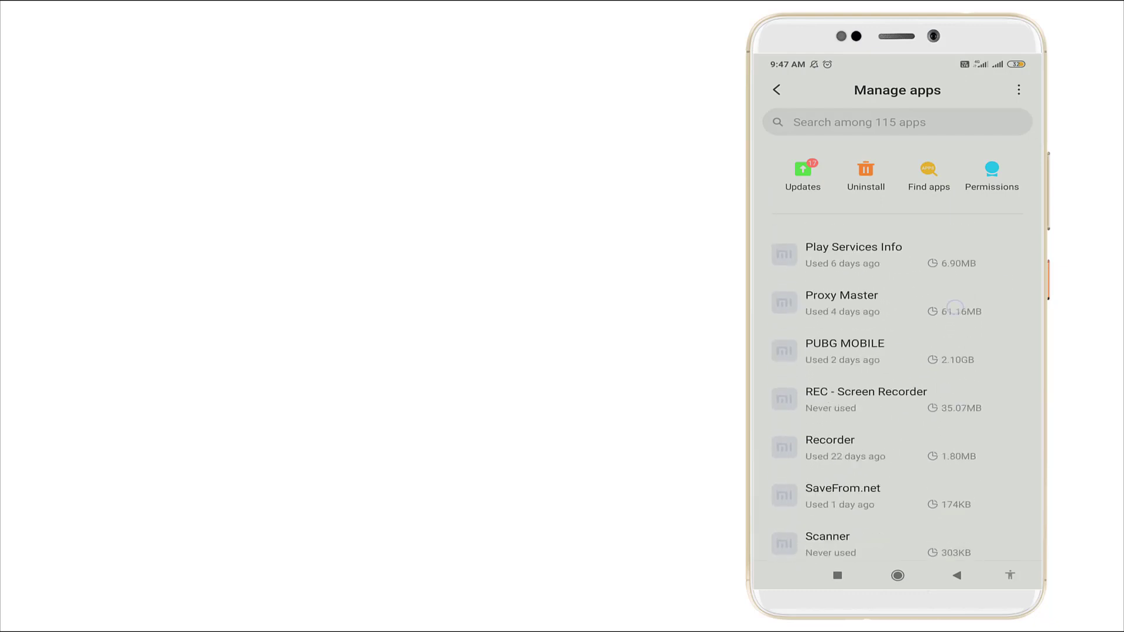
pyautogui.scroll(-5, 925, 373)
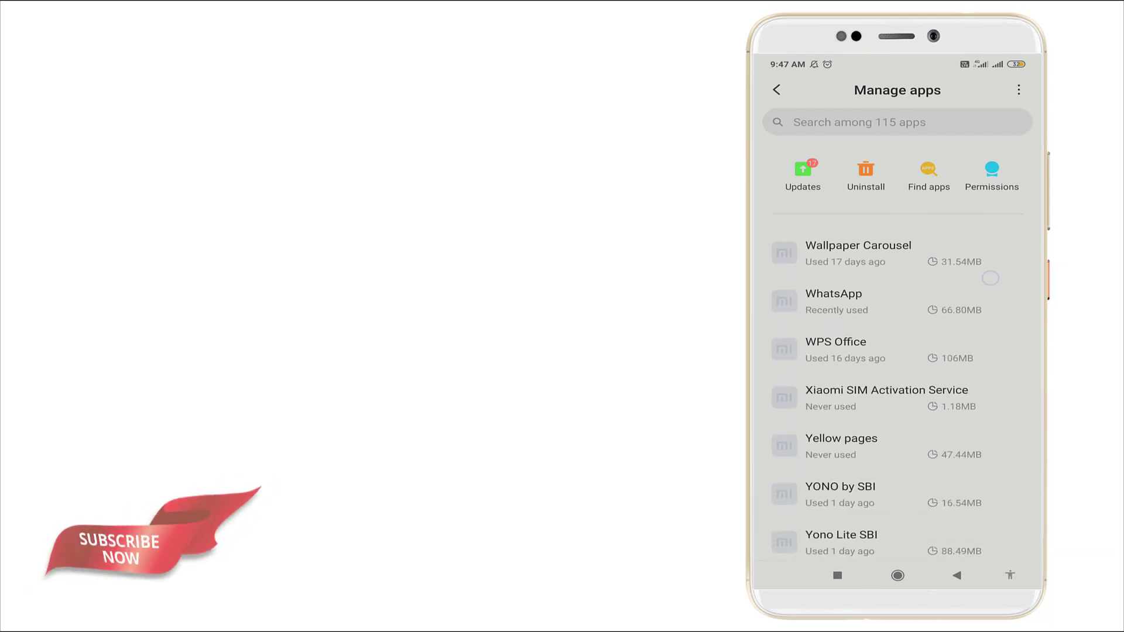
pyautogui.scroll(2, 940, 376)
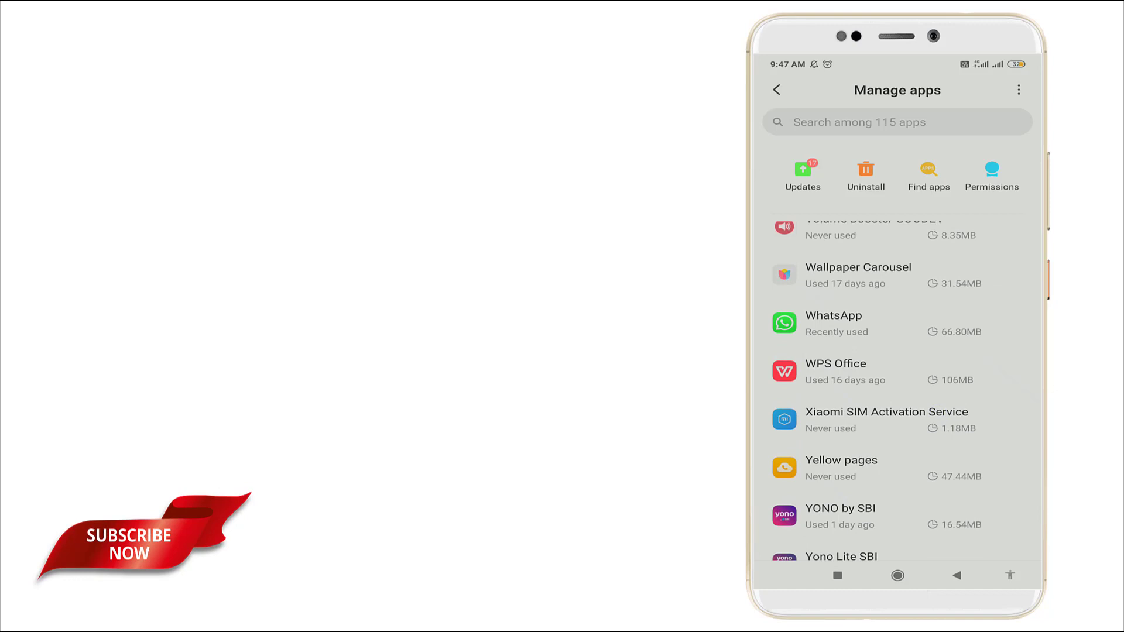
# Clear all of WhatsApp's data from its app details so storage drops to 0B.
pyautogui.click(902, 326)
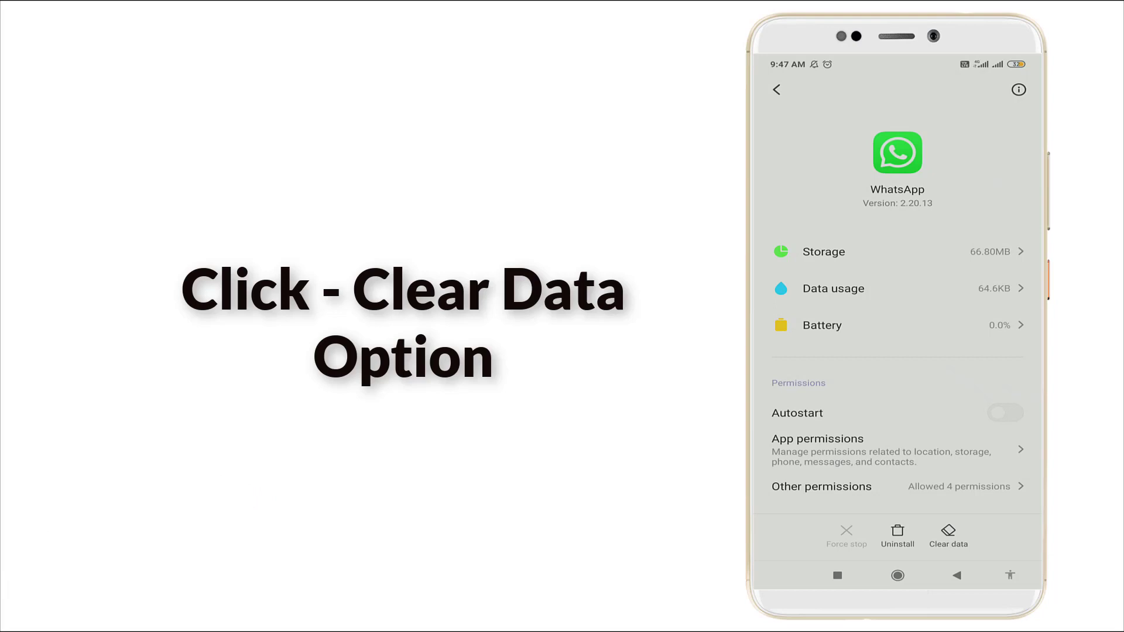
pyautogui.click(949, 536)
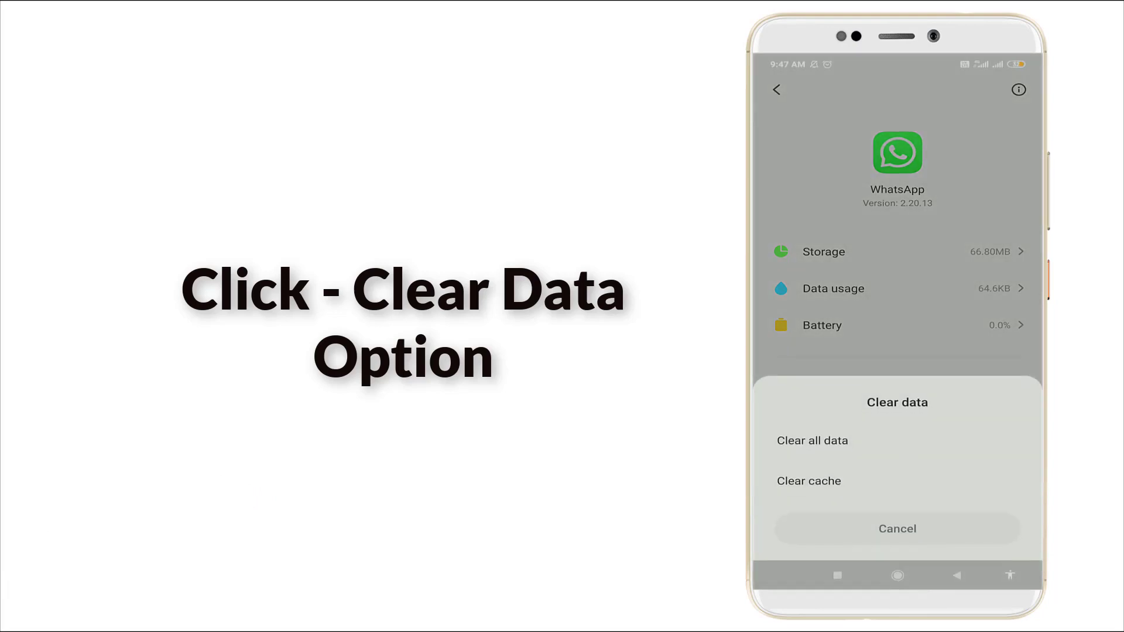
pyautogui.click(891, 441)
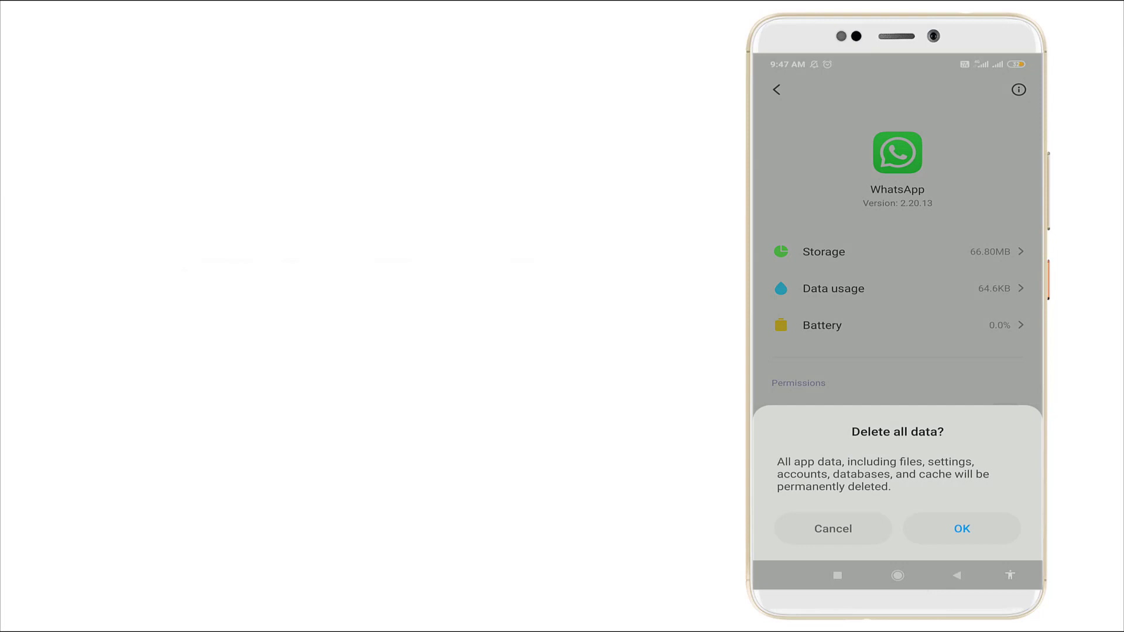
pyautogui.click(962, 528)
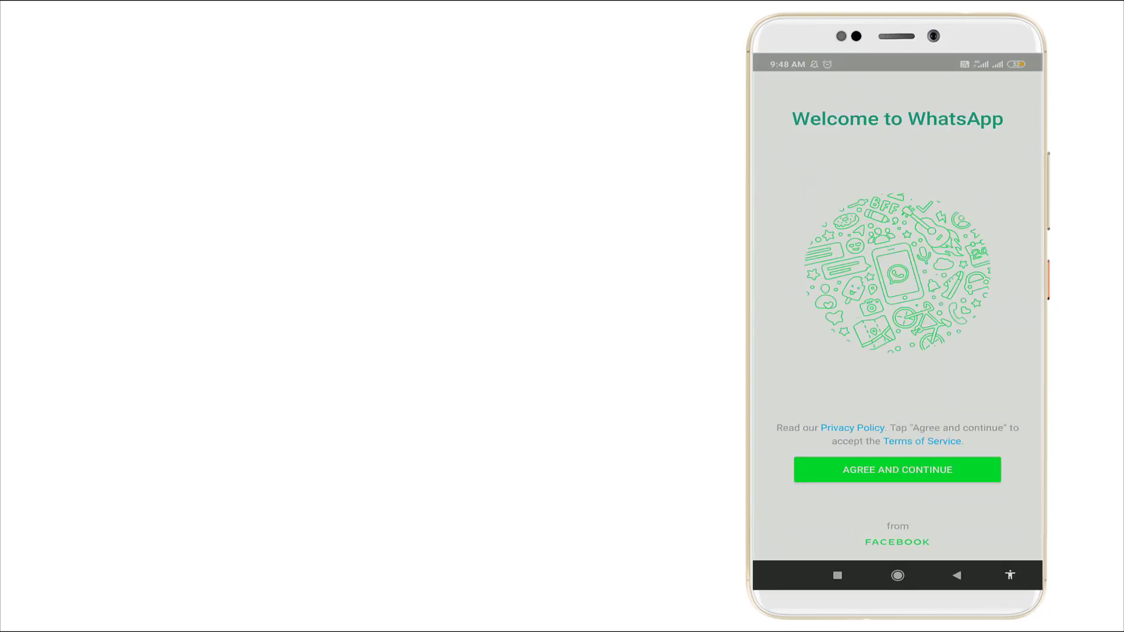
# Accept the terms again and submit the phone number with India (+91) selected.
pyautogui.click(898, 470)
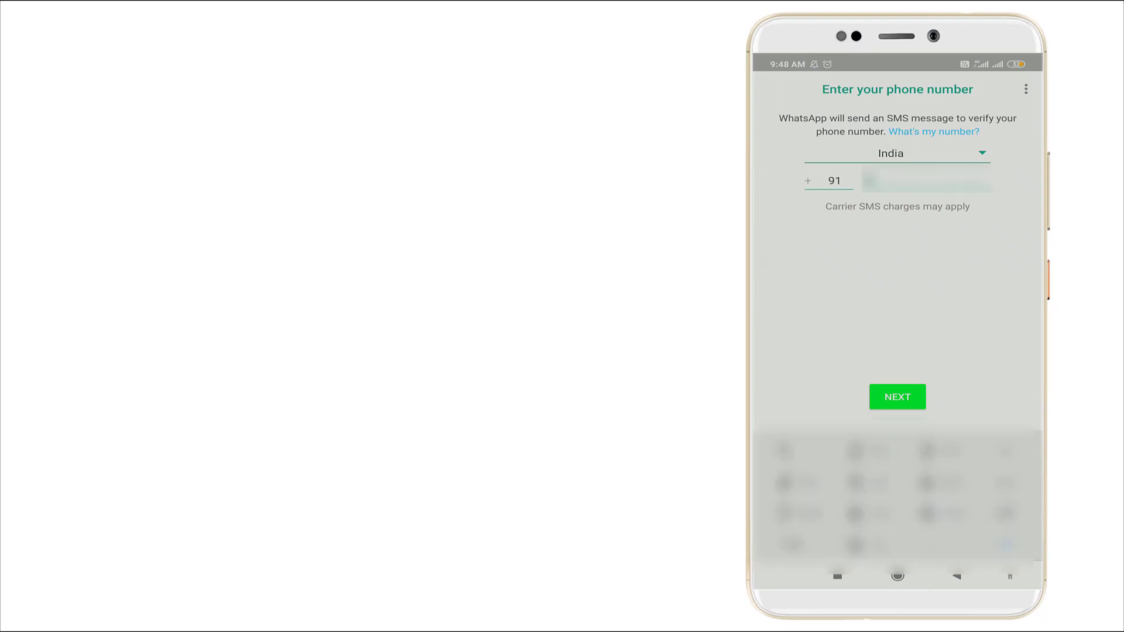
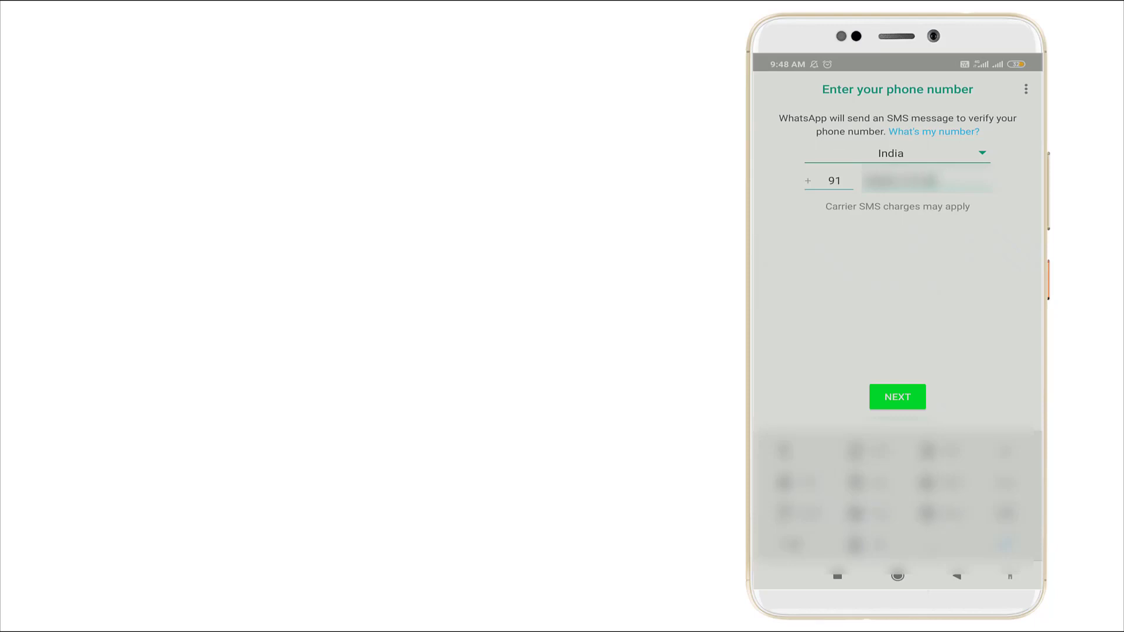
pyautogui.click(898, 397)
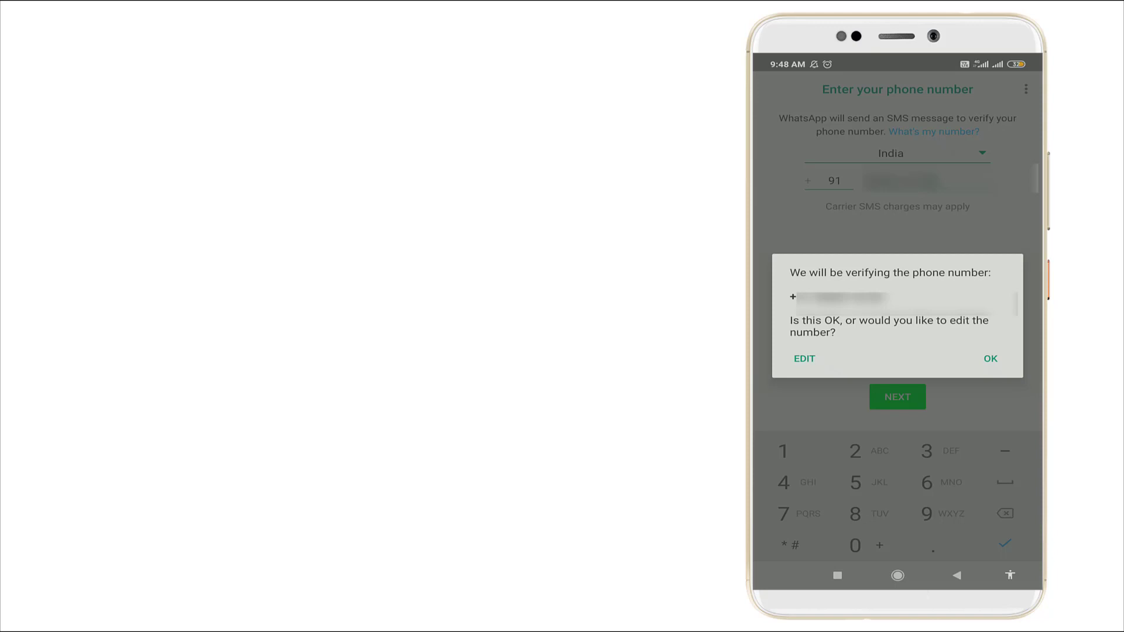
# Confirm the phone number is correct and let the SMS code verify automatically.
pyautogui.click(991, 358)
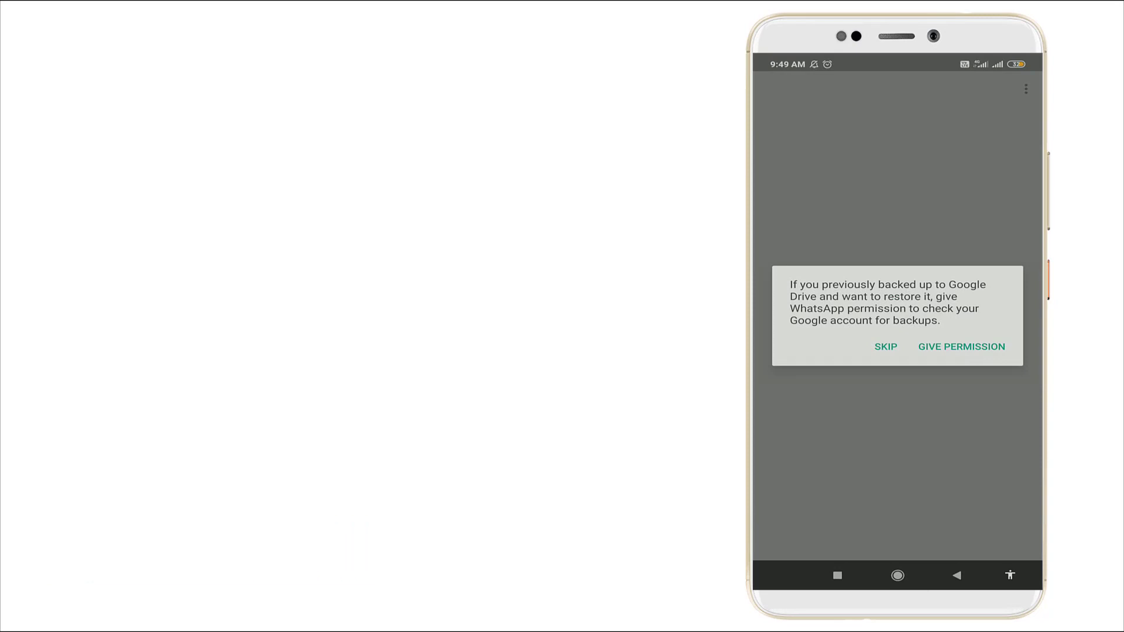
# Skip the Google Drive backup check, then enter and submit a short profile name.
pyautogui.click(886, 346)
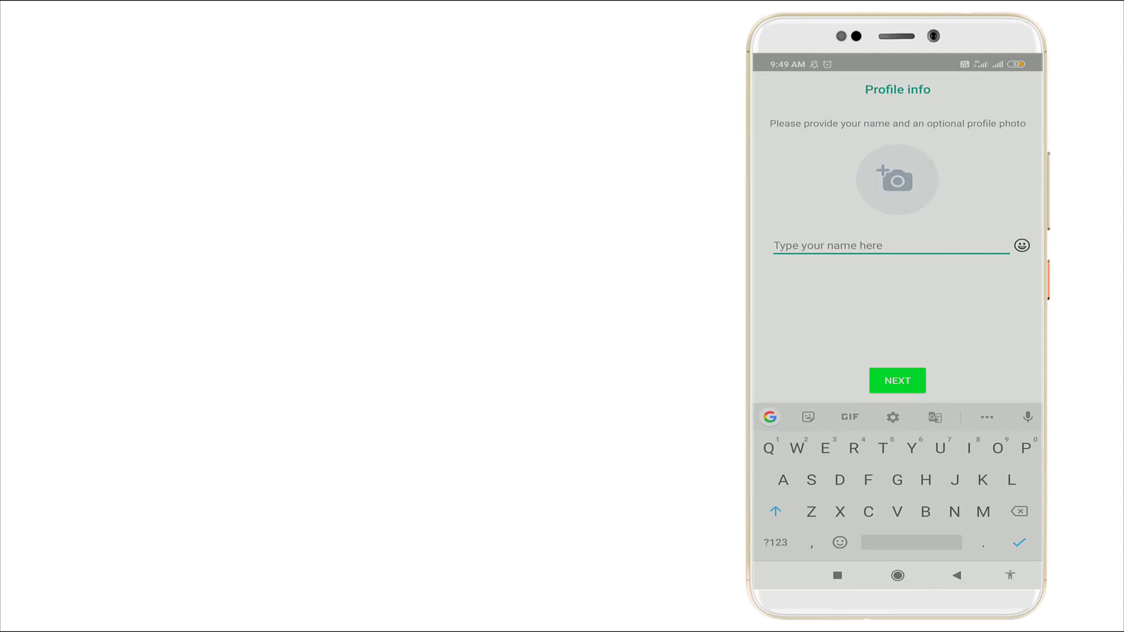
pyautogui.write('a')
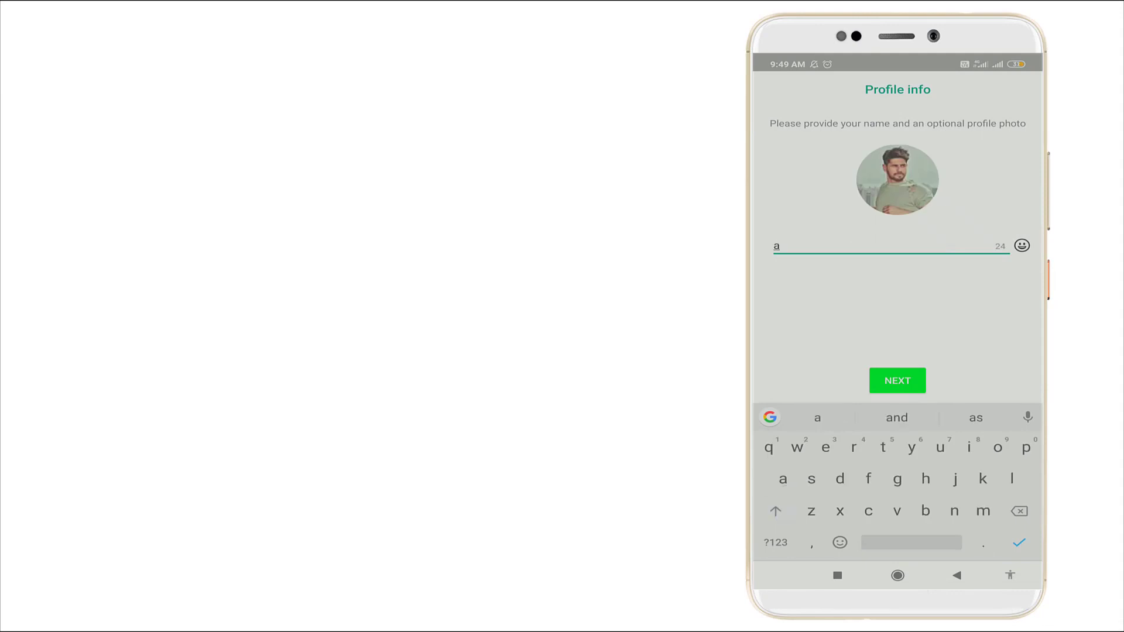
pyautogui.press('BackSpace')
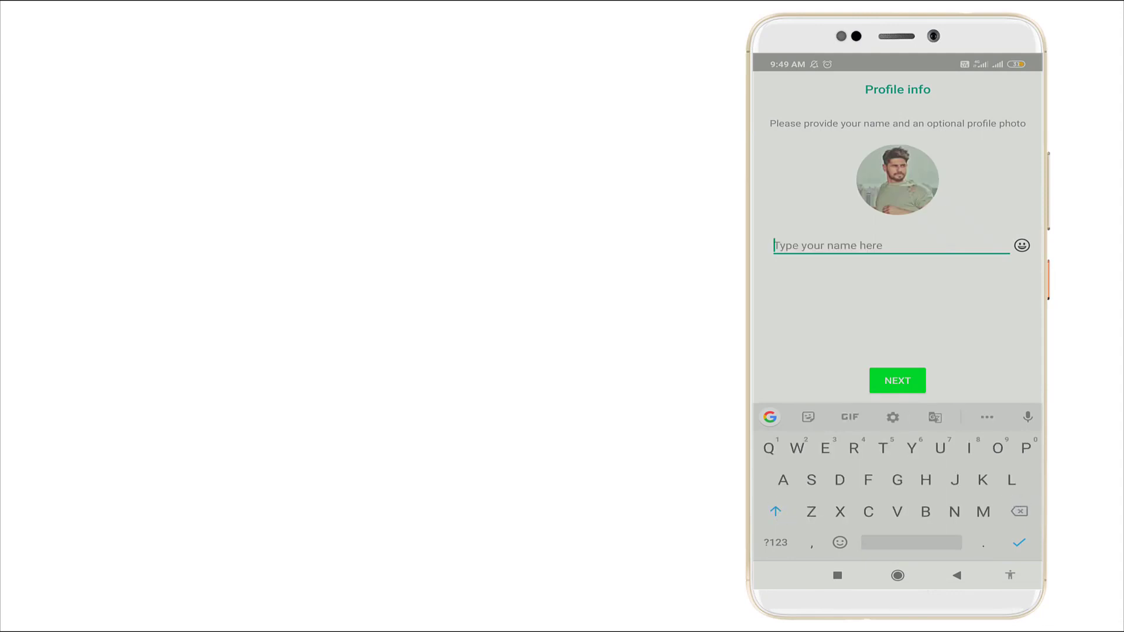
pyautogui.write('A')
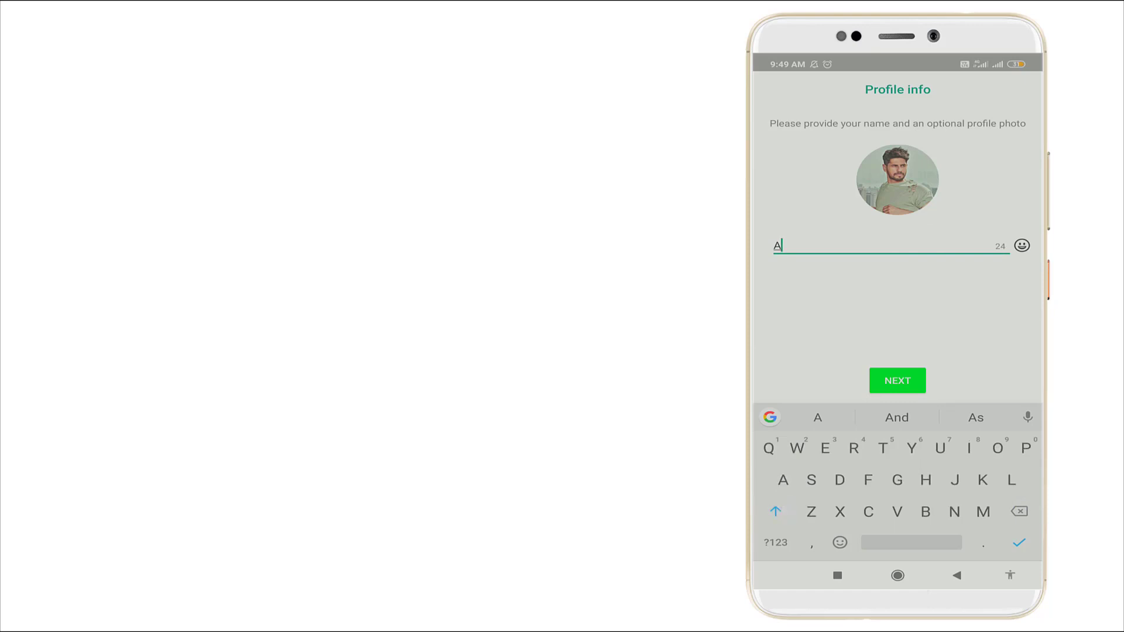
pyautogui.write('K')
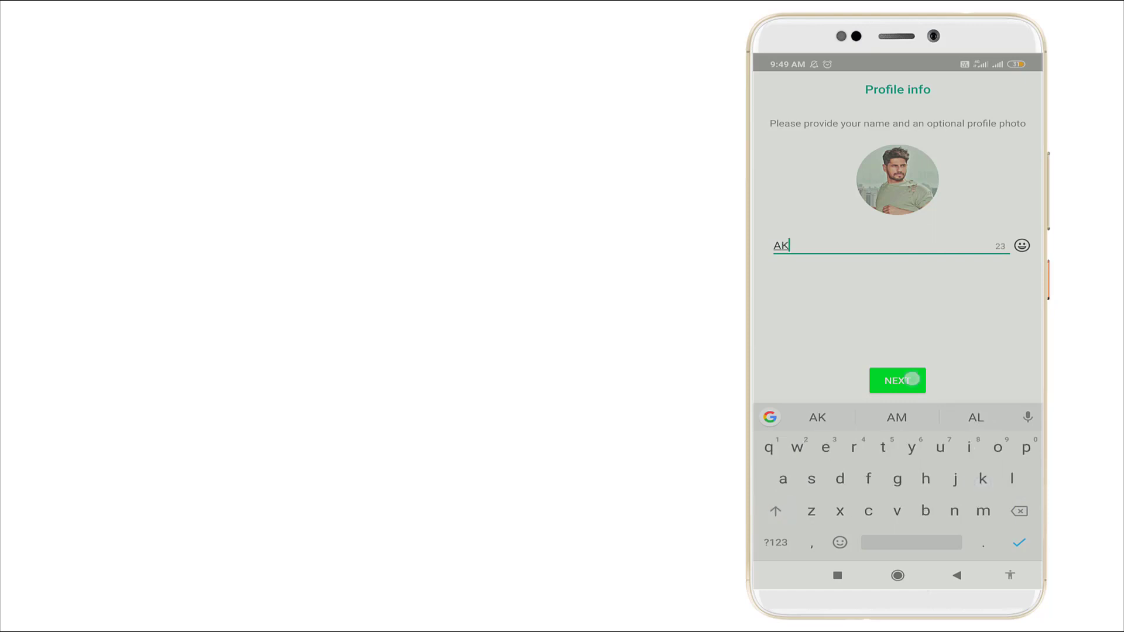
pyautogui.click(913, 380)
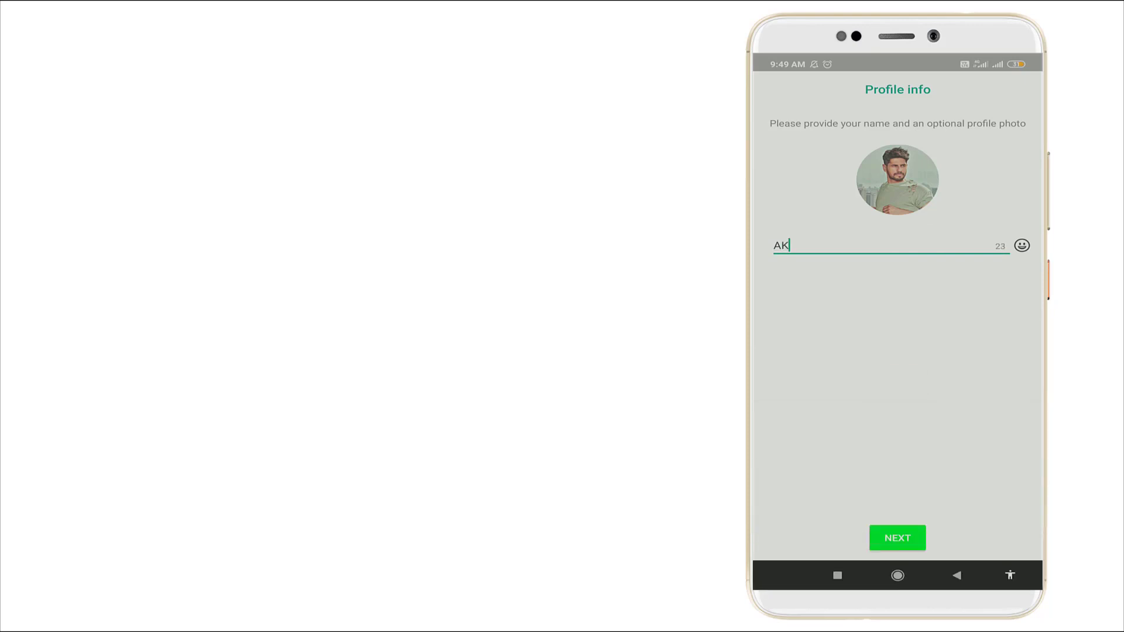